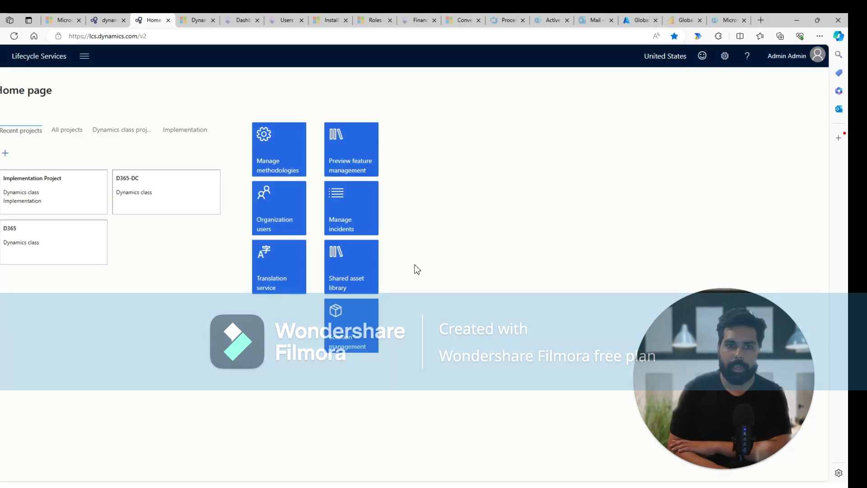
Open the Power BI report model files in the Shared asset library and select Global Inventory Accounting - Public Preview
click(355, 276)
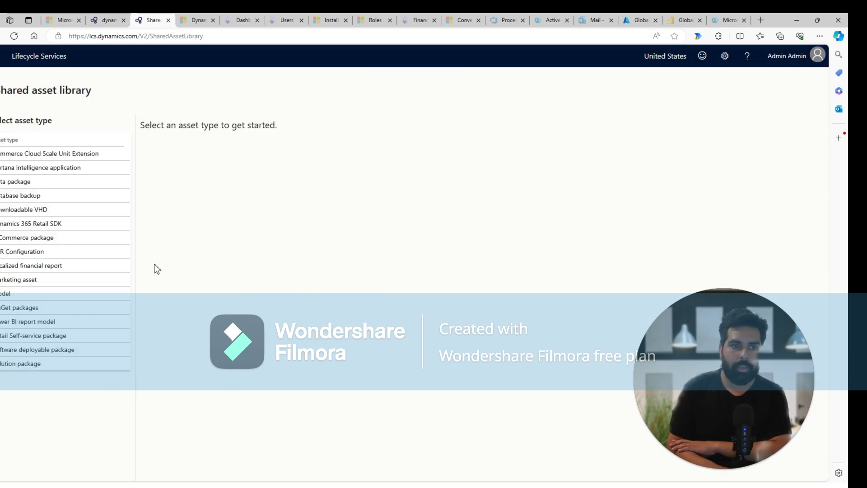
click(84, 322)
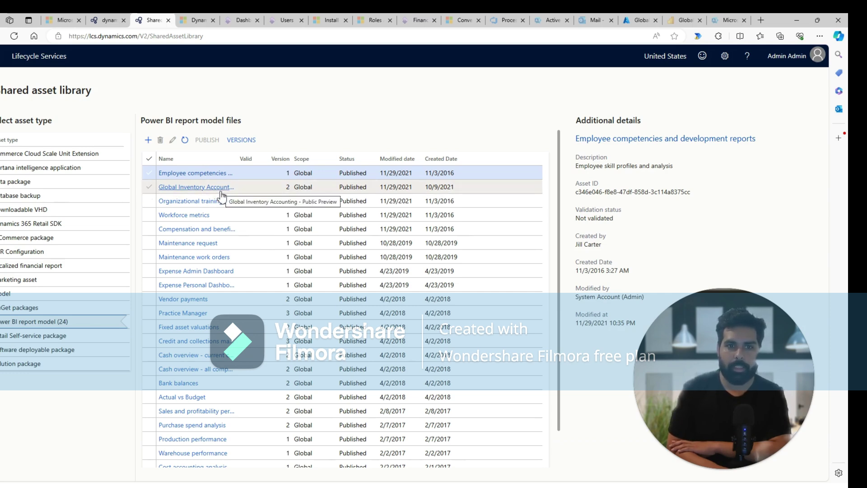
click(277, 194)
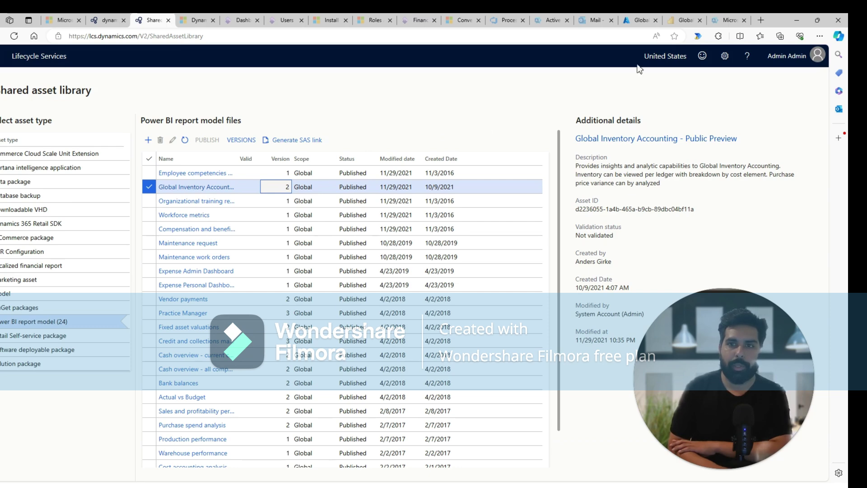
Switch to Power BI and open the Global inventory accounting - Public Preview report from the recent items on the home page
click(683, 20)
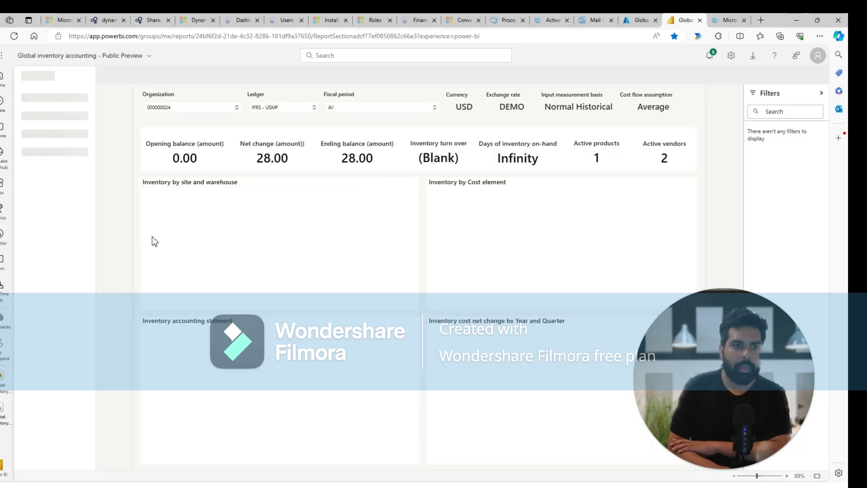
click(4, 81)
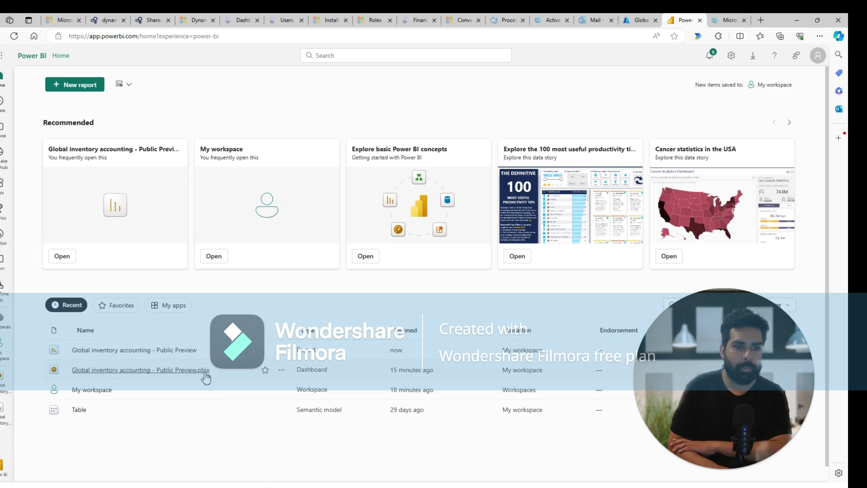
click(281, 372)
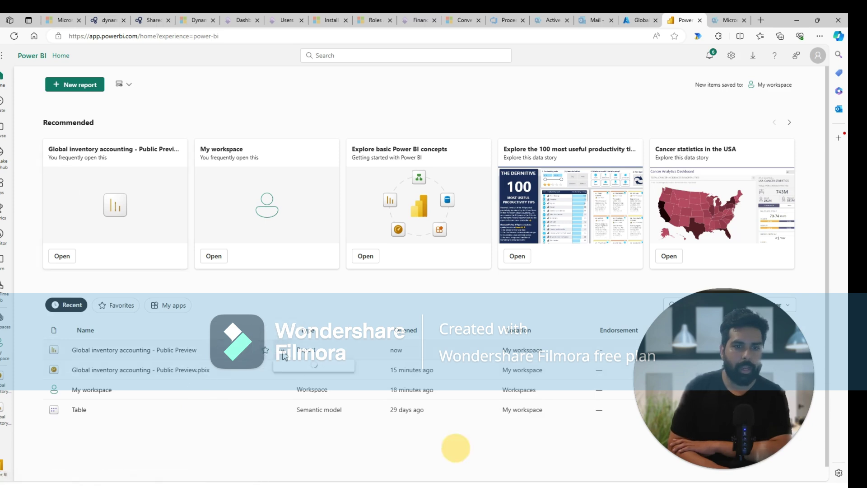
click(281, 373)
click(281, 373)
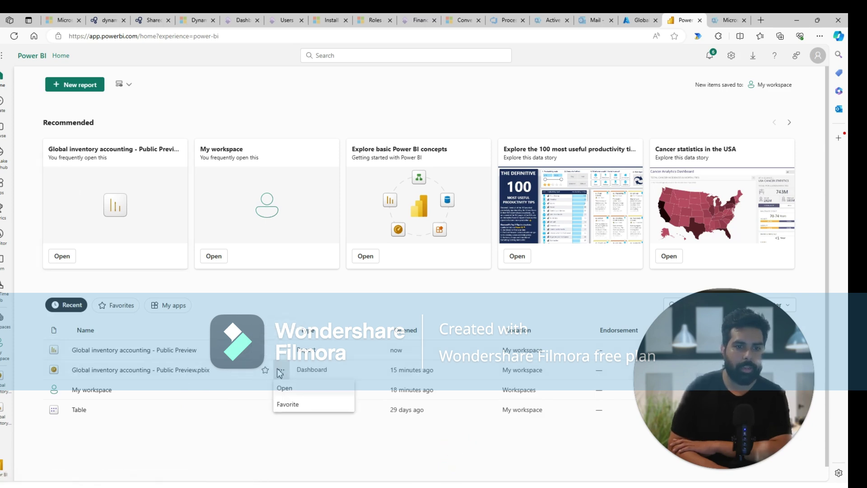
click(351, 448)
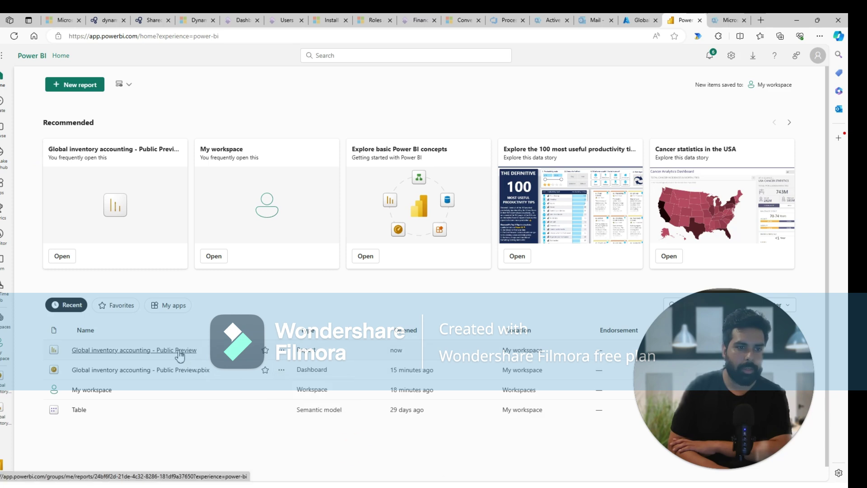
click(180, 354)
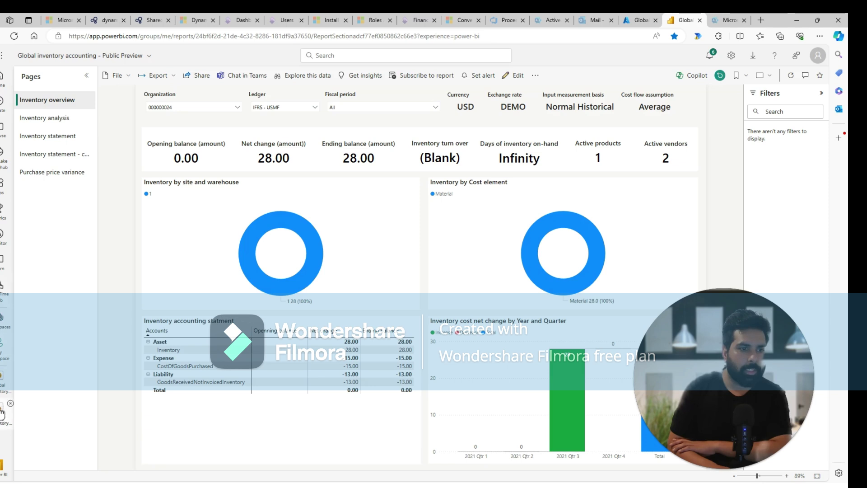
View the Global inventory accounting dashboard, and show the file upload options in My workspace
click(9, 386)
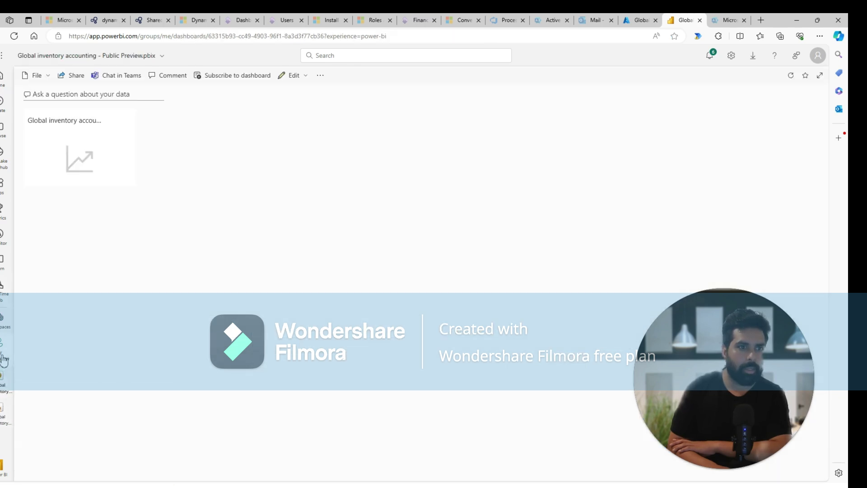
click(4, 360)
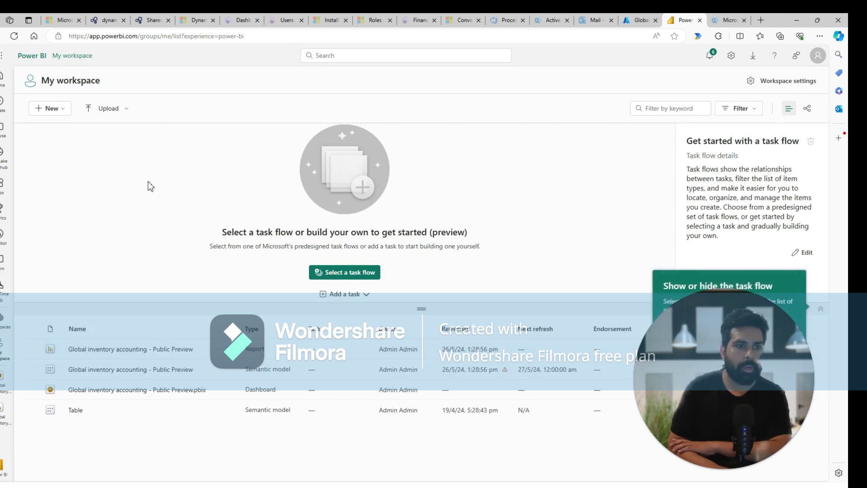
click(127, 109)
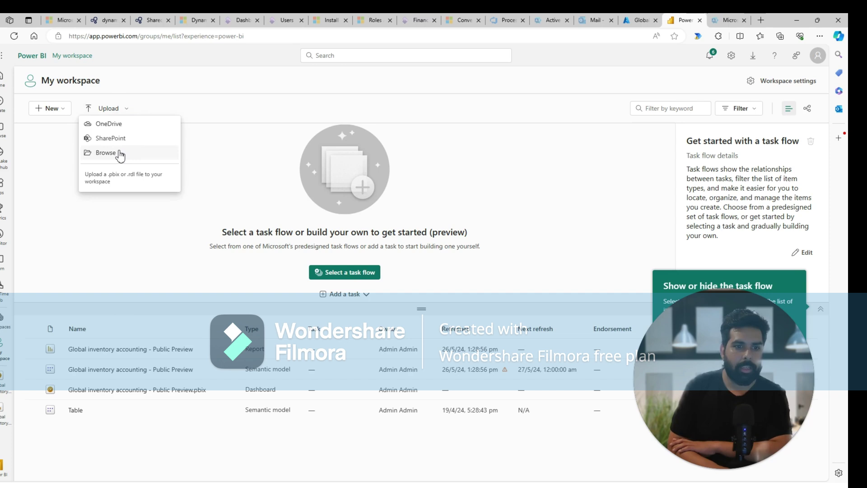
click(311, 372)
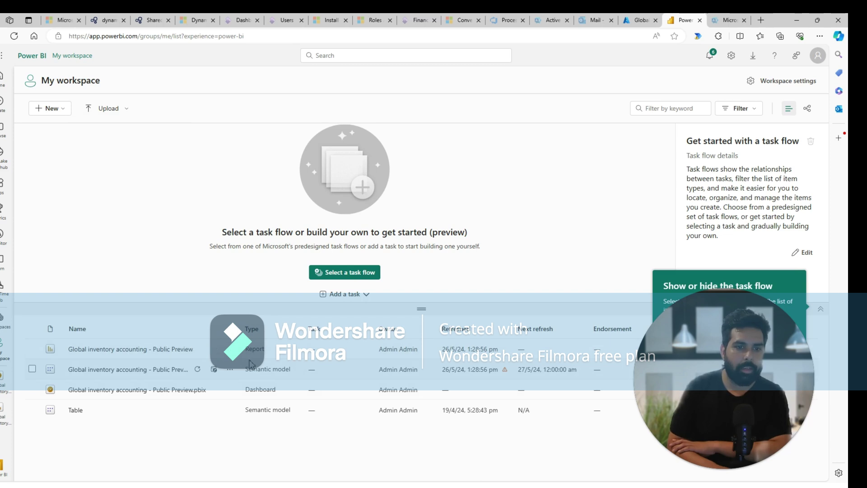
Open the settings of the Global inventory accounting - Public Preview semantic model and expand its Parameters section
click(234, 373)
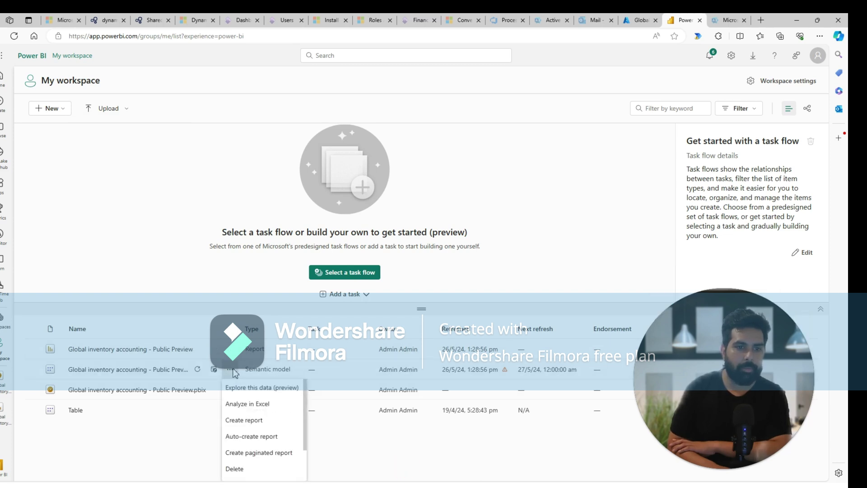
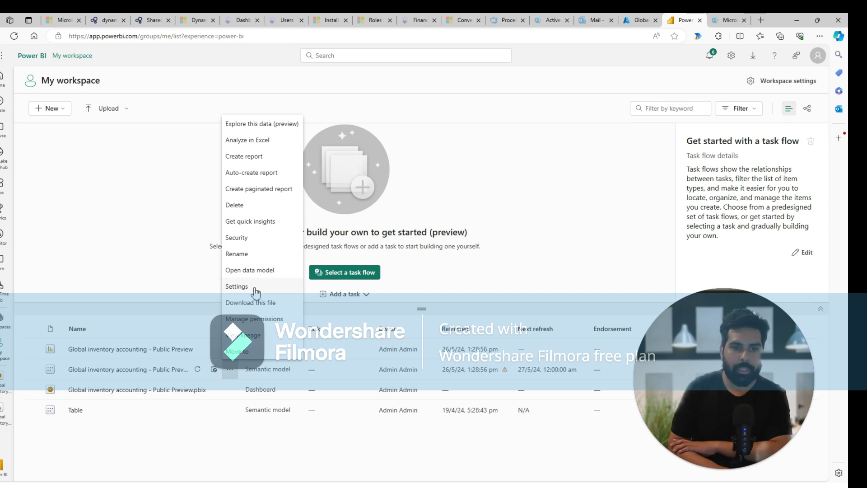
click(255, 289)
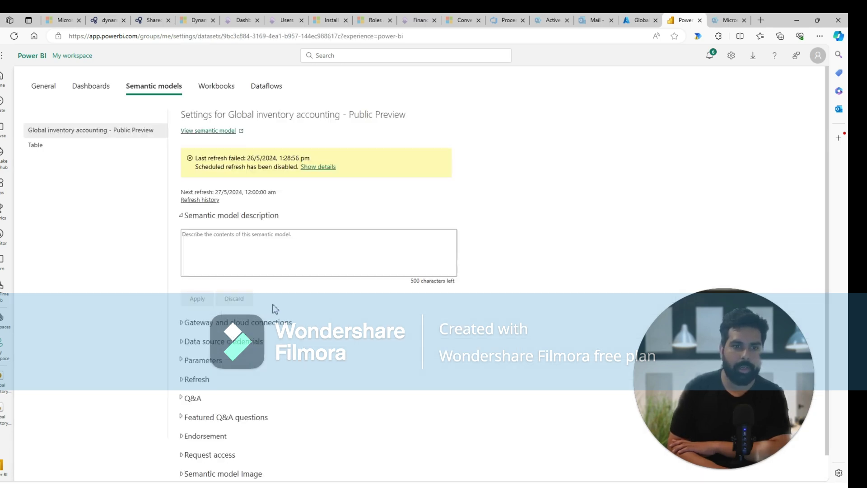
scroll(271, 314, down, 1)
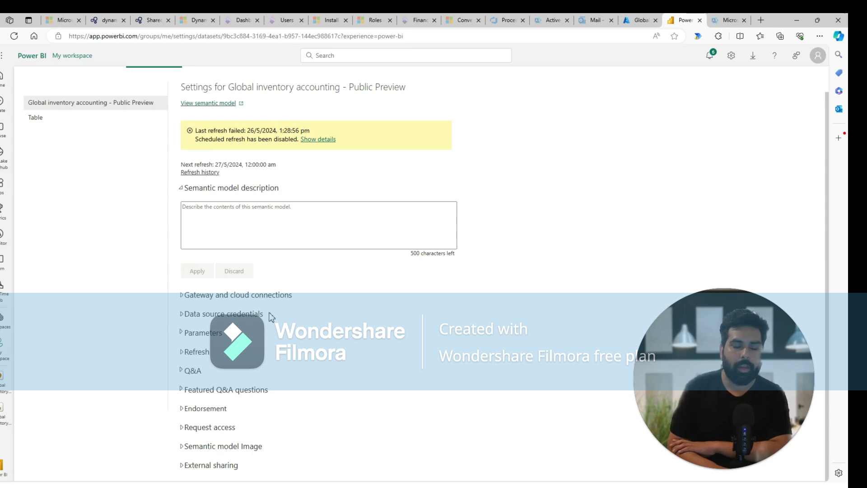
click(204, 333)
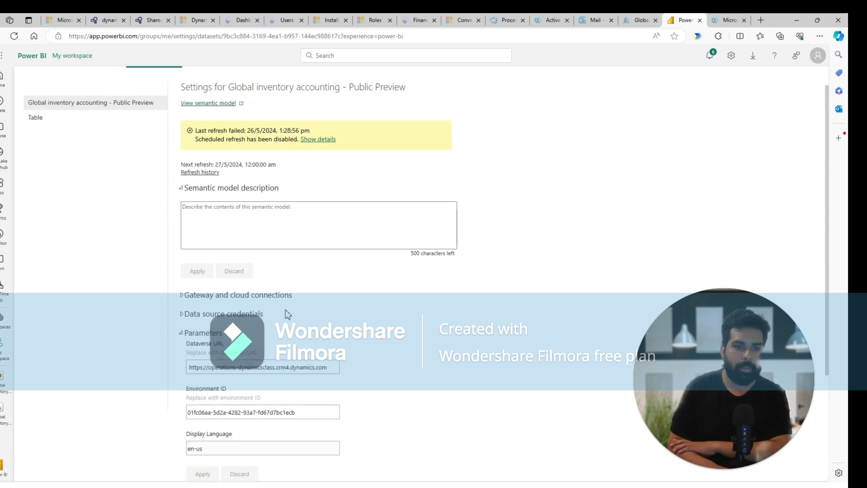
scroll(294, 306, down, 2)
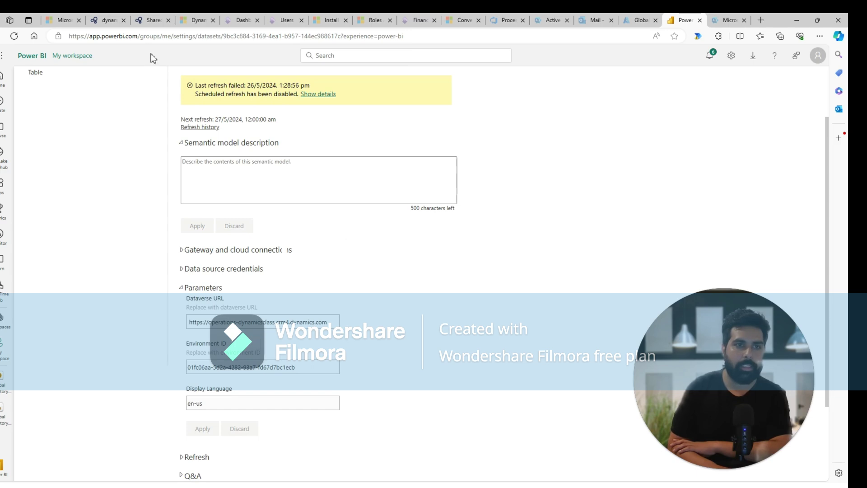
Look up the dynamicsclass environment's URI and environment ID in Lifecycle Services to compare with the Power BI parameters
click(109, 23)
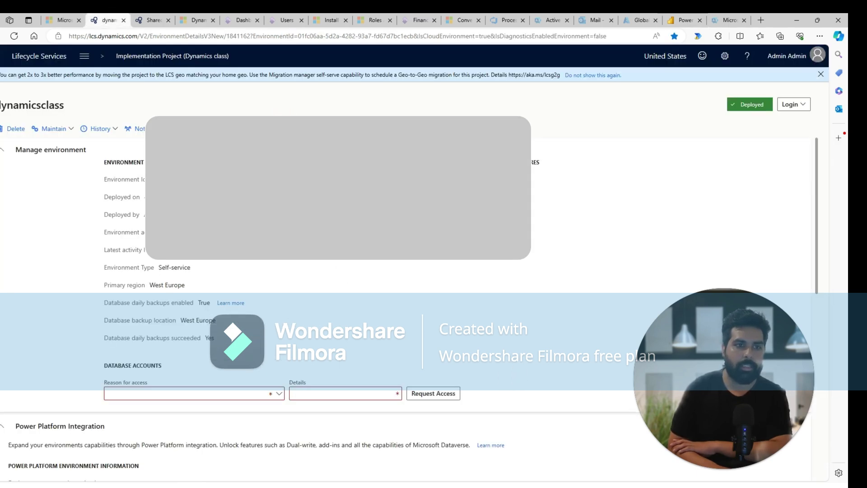
scroll(315, 281, down, 4)
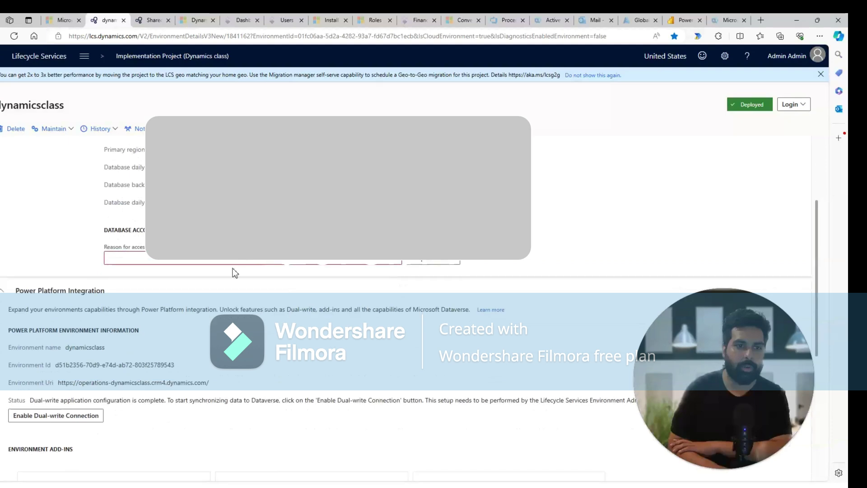
drag(208, 338, 58, 337)
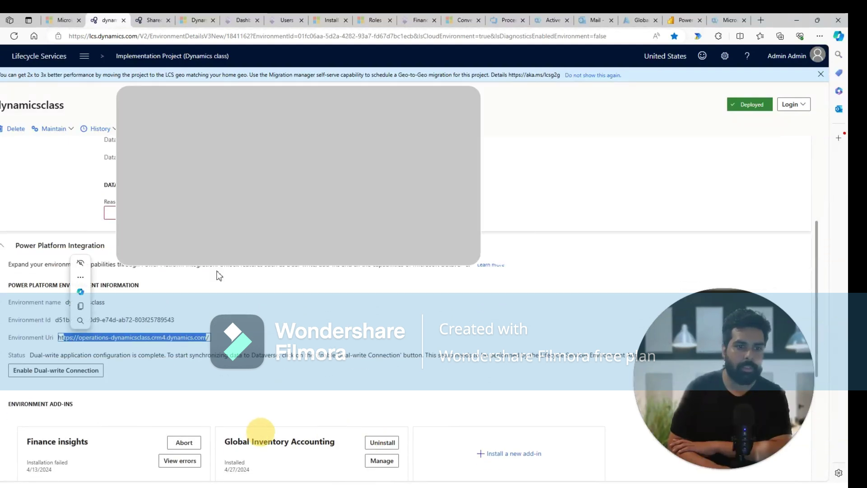
click(683, 20)
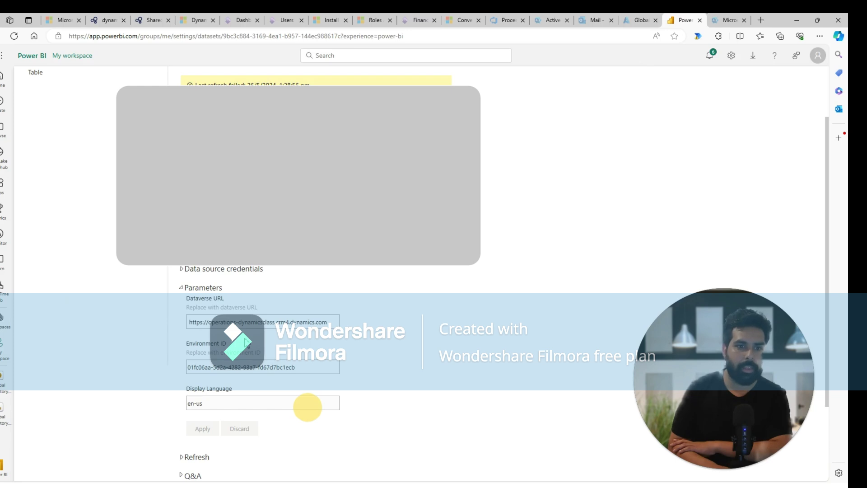
click(107, 20)
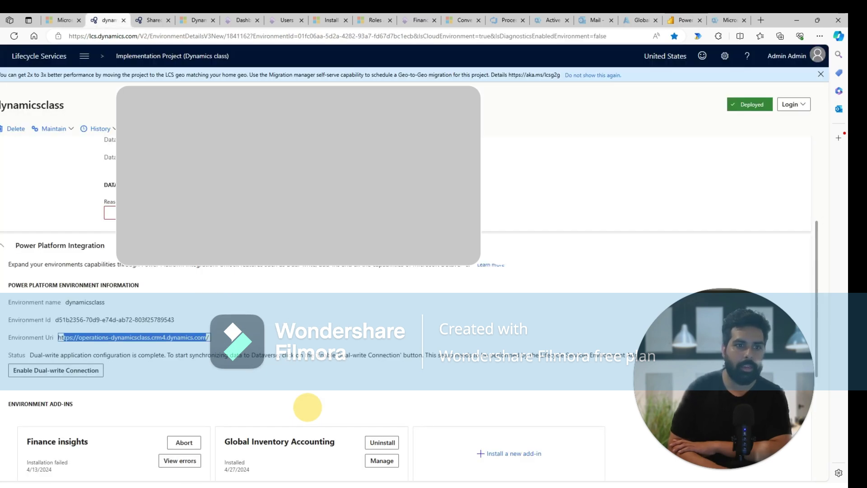
scroll(406, 271, up, 4)
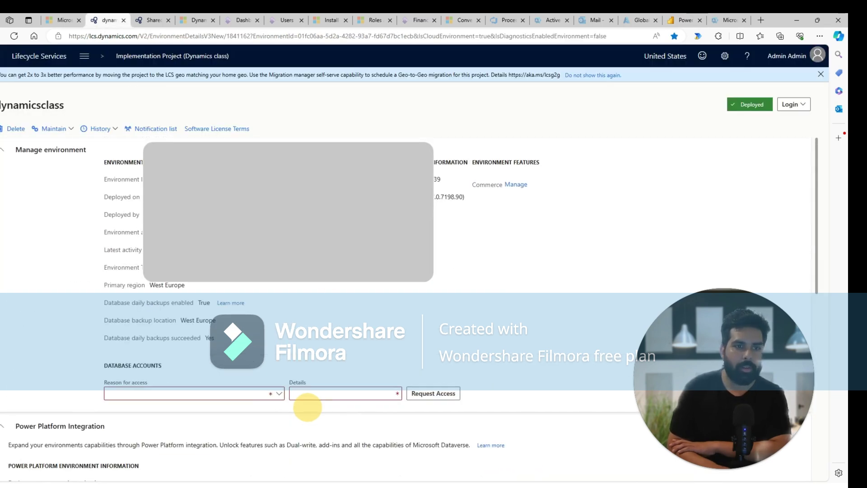
Return to the semantic model settings in Power BI and expand the data source credentials
click(683, 20)
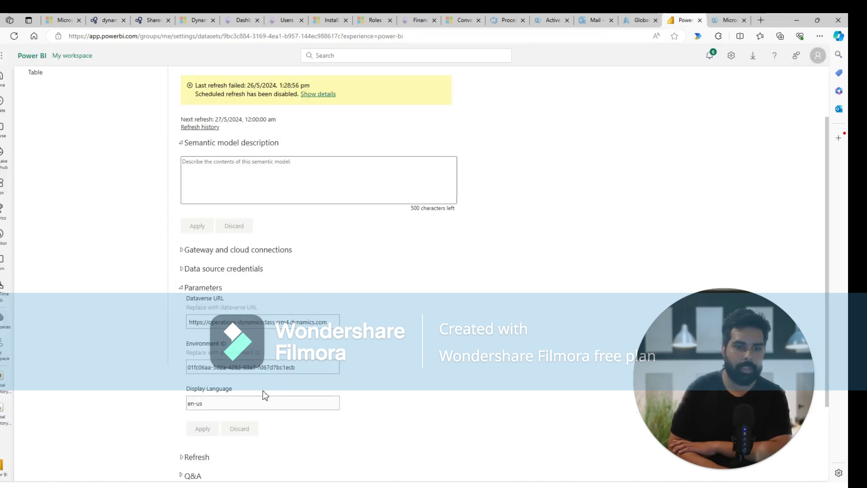
scroll(259, 273, up, 2)
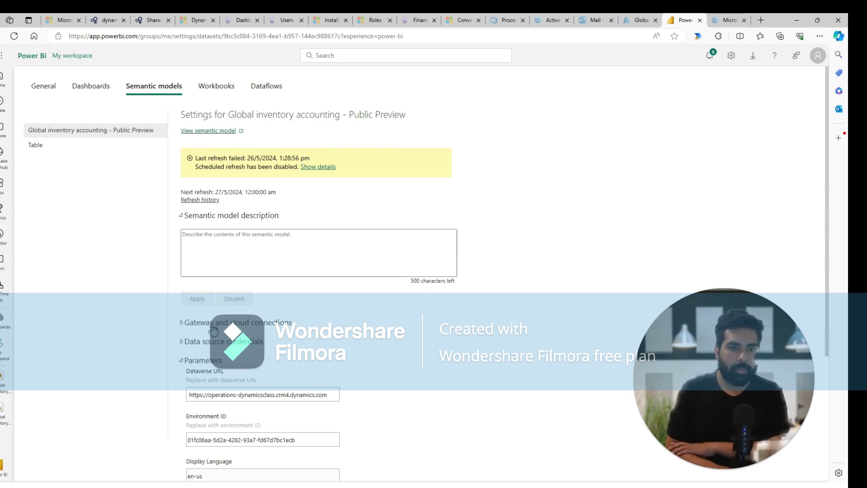
click(206, 342)
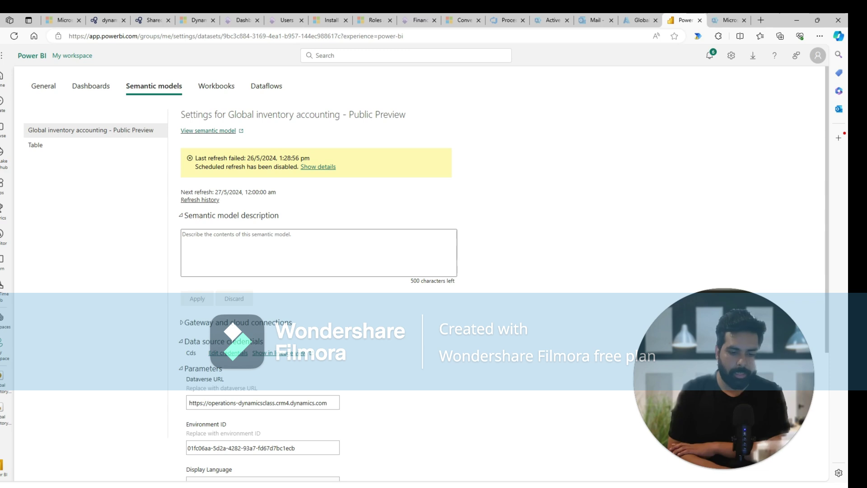
Switch to the Azure portal and show the client secrets of the Globalinventoryaccounting app registration
key(alt+Tab)
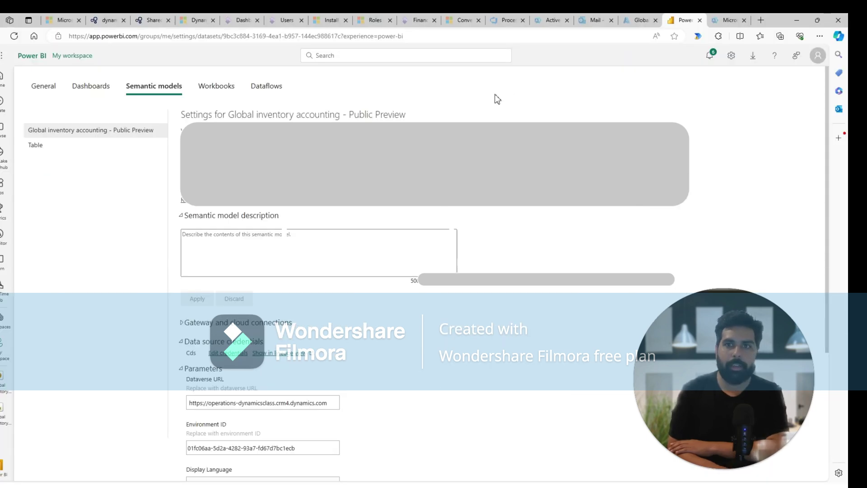
click(634, 19)
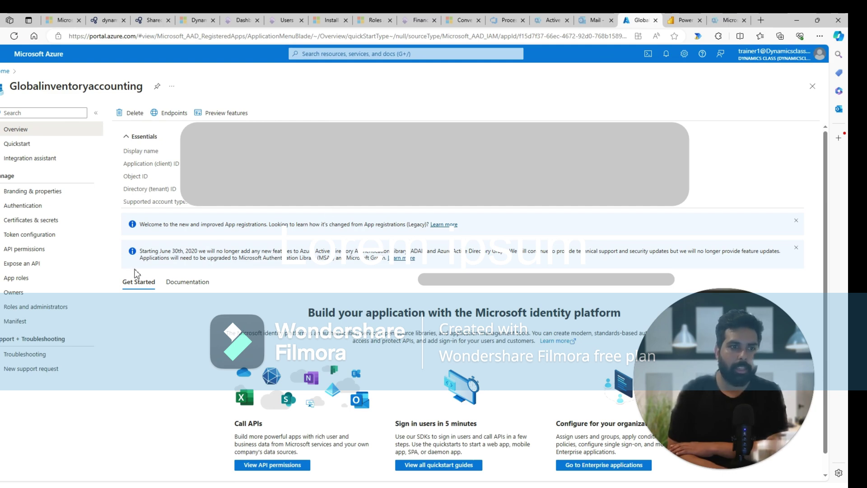
click(52, 223)
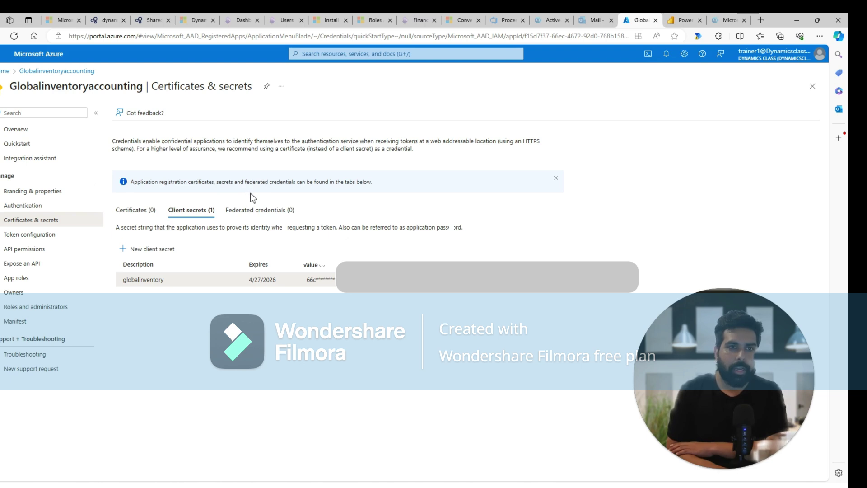
Switch to Finance and Operations and open PowerBI.com configuration in the System administration setup
click(238, 26)
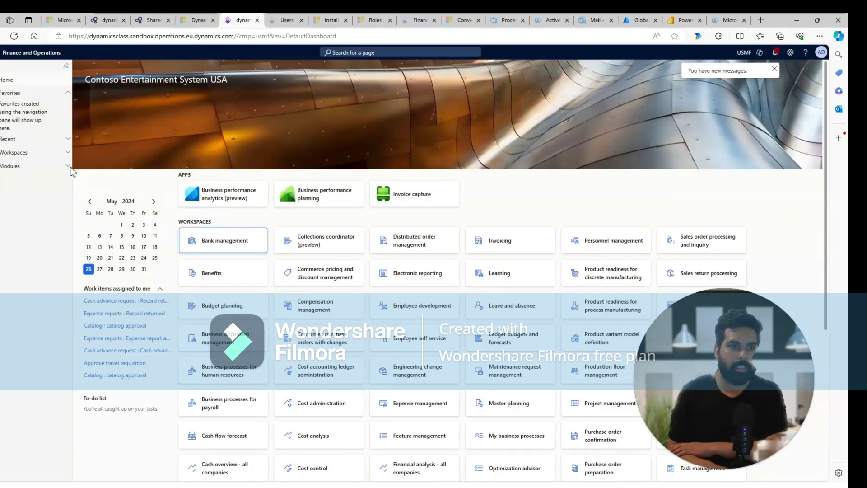
click(55, 167)
scroll(39, 257, down, 4)
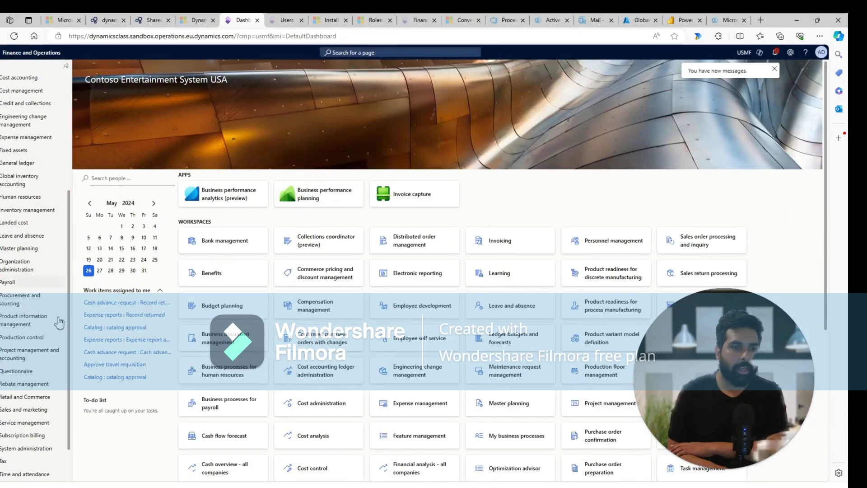
click(14, 450)
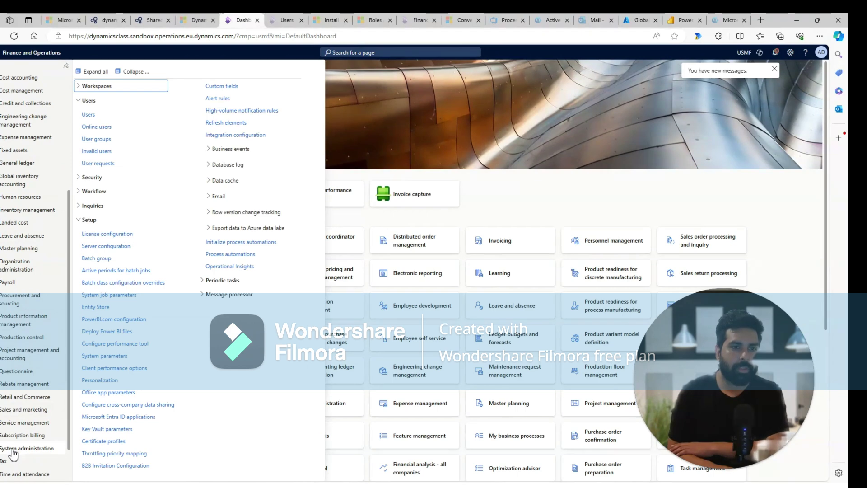
click(111, 321)
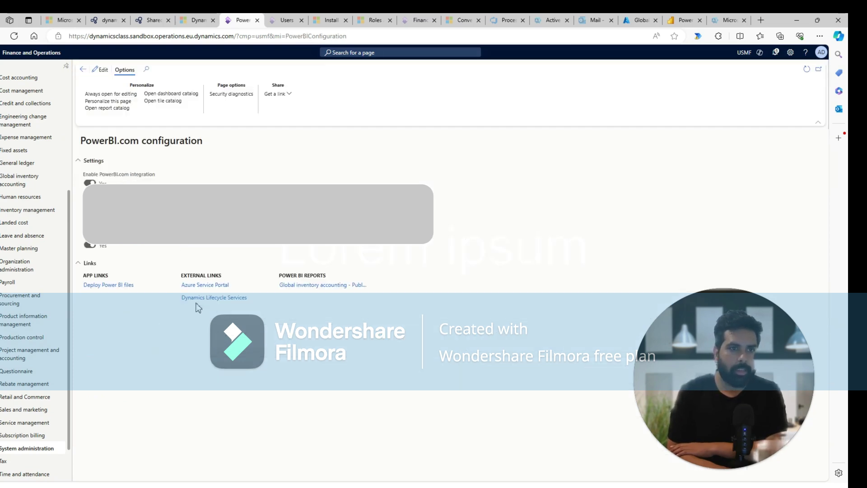
Put the PowerBI.com configuration page in edit mode and open the report catalog
click(104, 74)
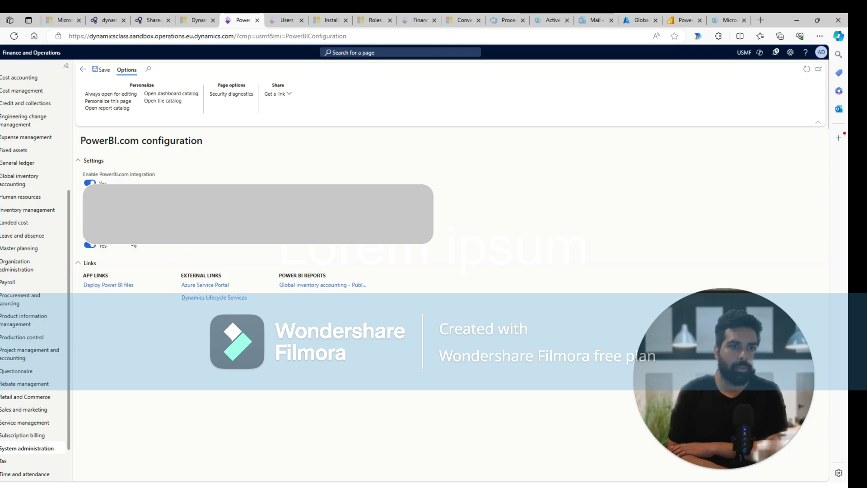
click(81, 162)
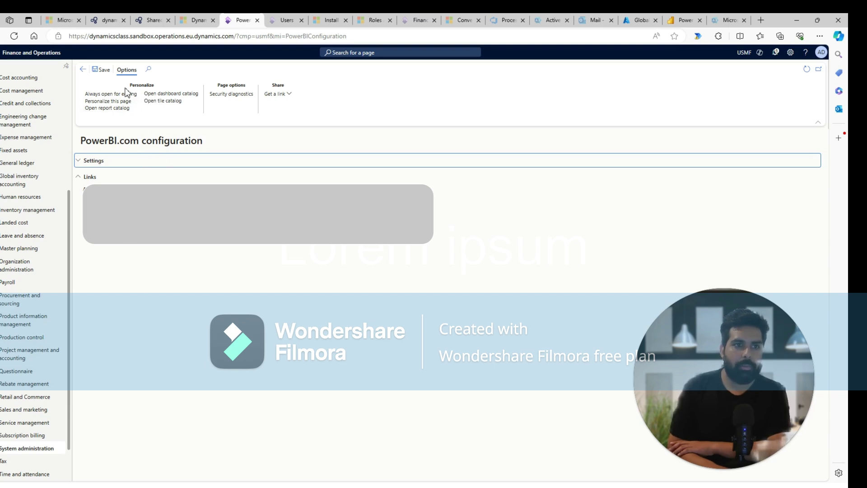
click(113, 113)
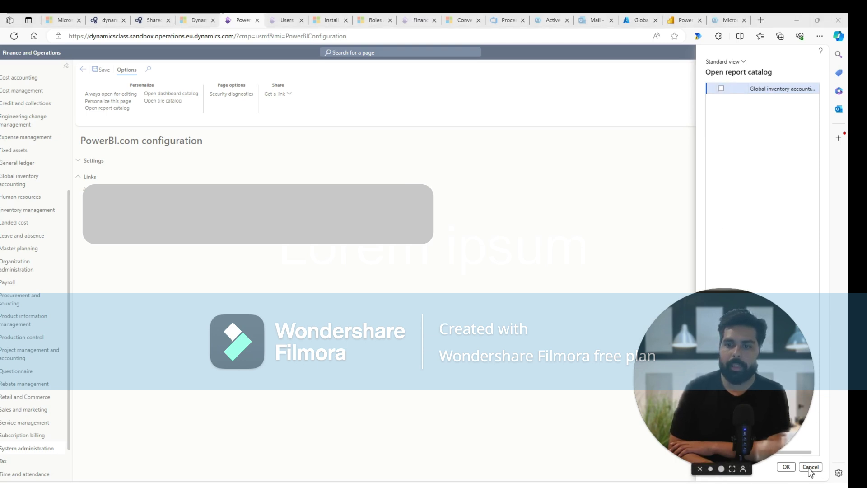
Open the Global inventory accounting Power BI report from the links on the PowerBI.com configuration page
click(83, 72)
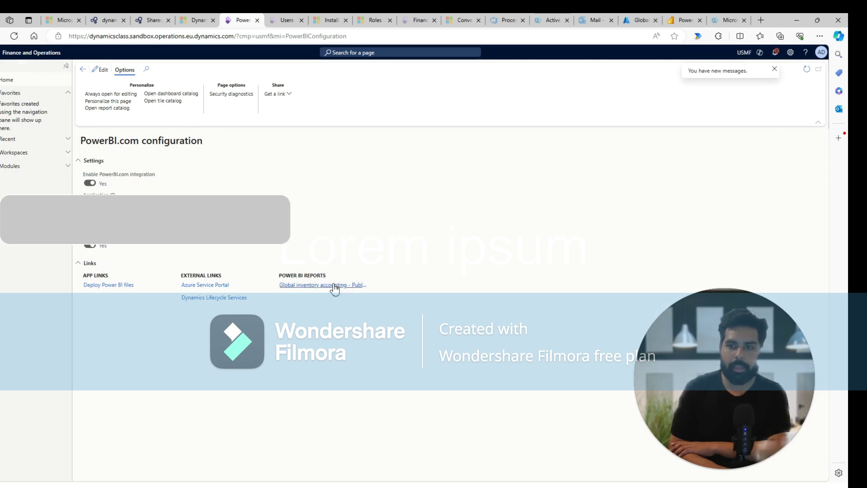
click(335, 288)
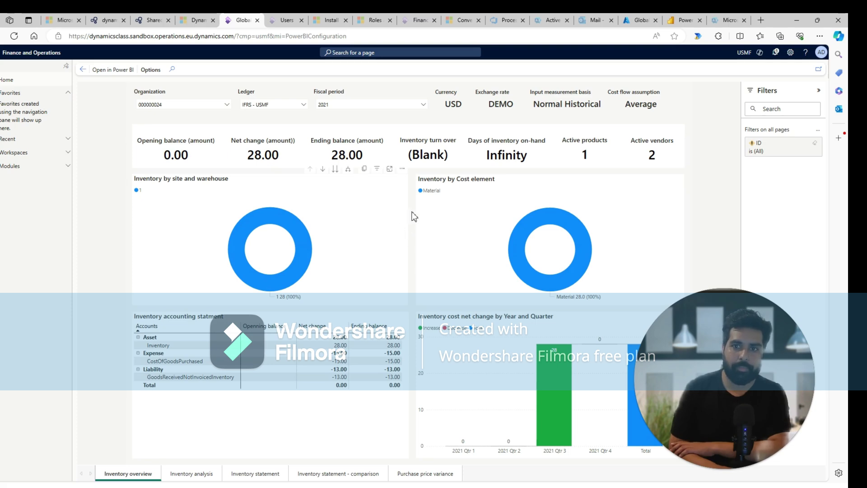
Switch to Power BI and review the refresh schedule in the Global inventory accounting - Public Preview semantic model settings
click(682, 21)
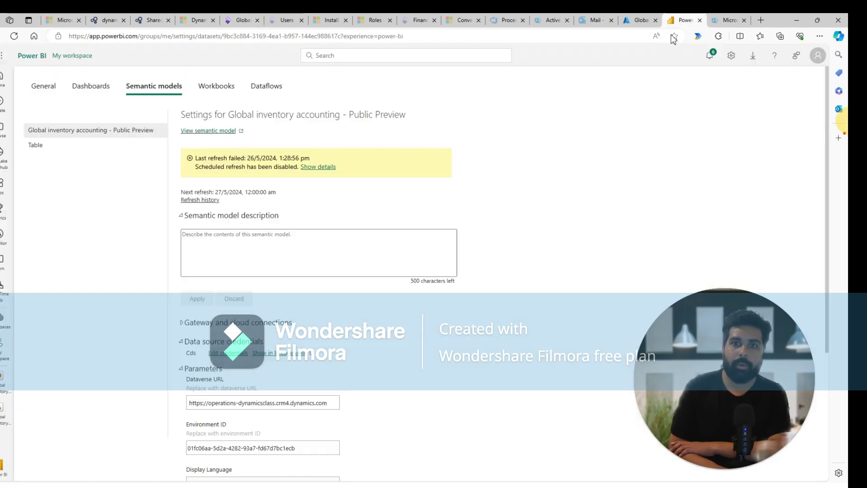
scroll(271, 288, down, 5)
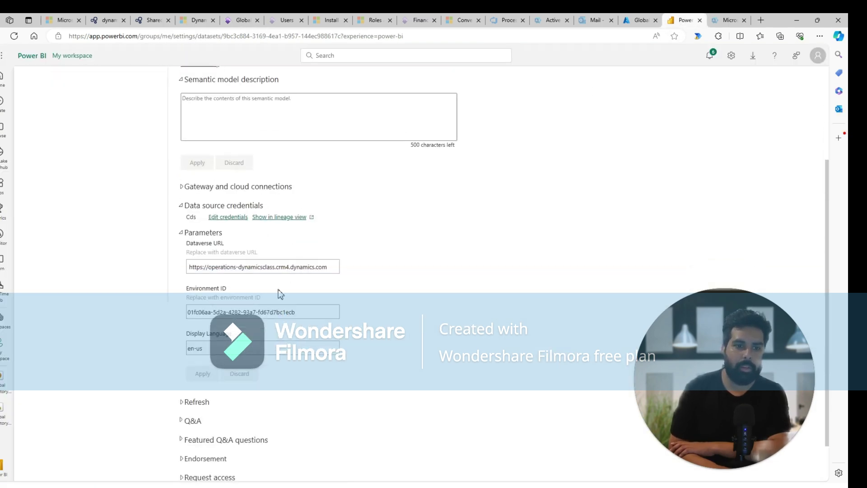
click(203, 352)
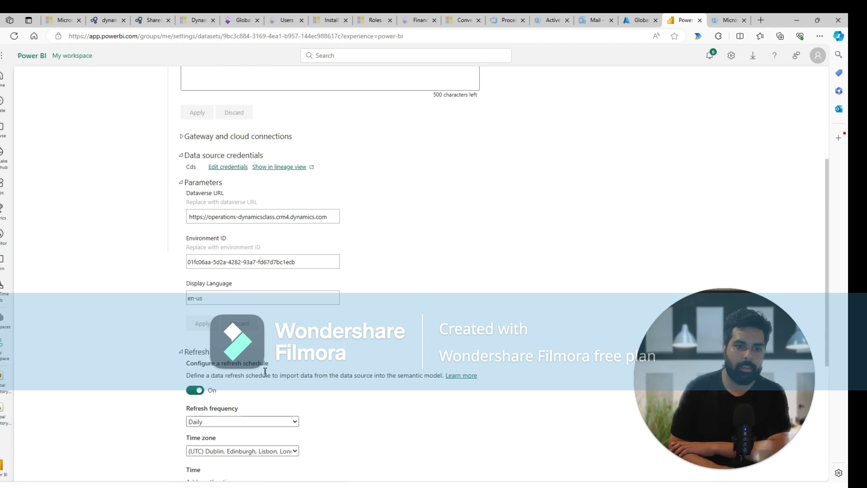
scroll(270, 381, down, 1)
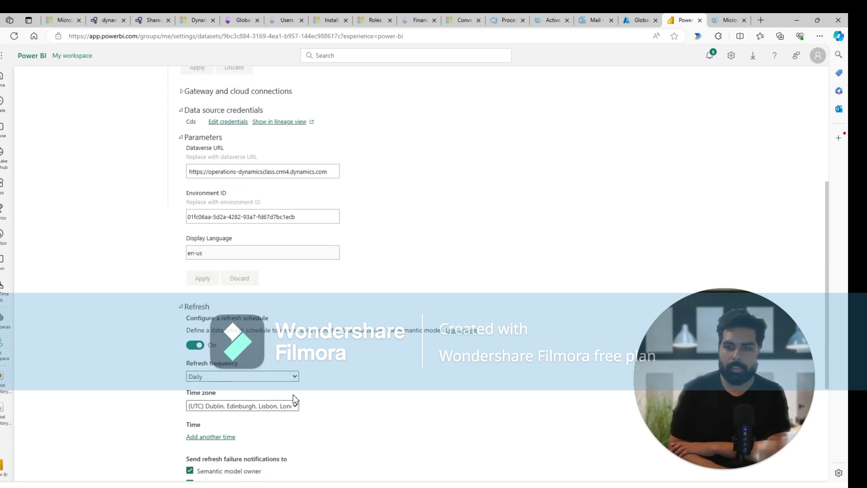
scroll(257, 421, down, 1)
scroll(257, 420, down, 1)
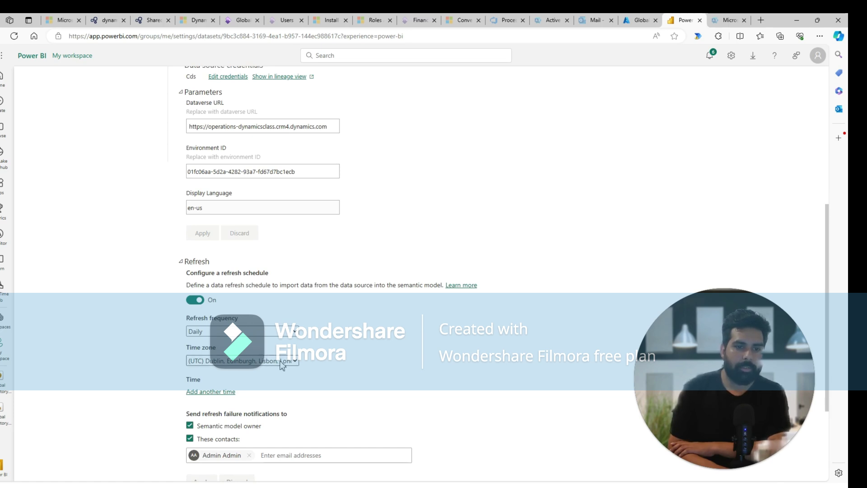
scroll(255, 332, up, 2)
scroll(259, 327, up, 4)
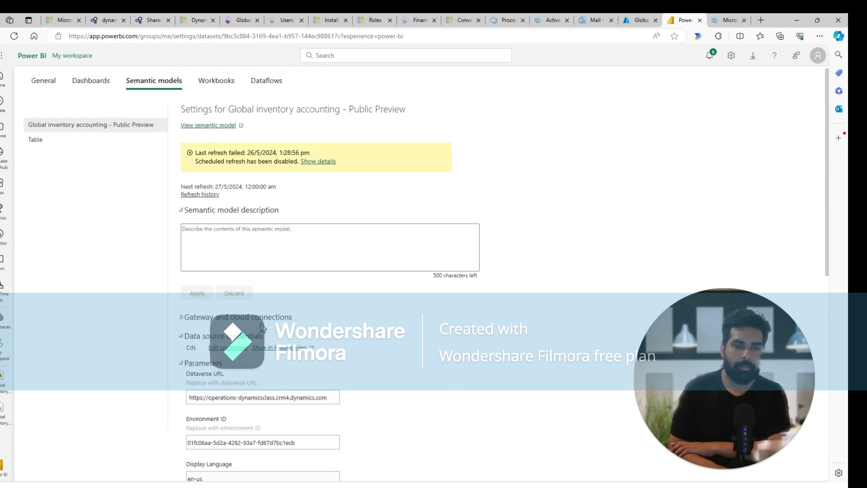